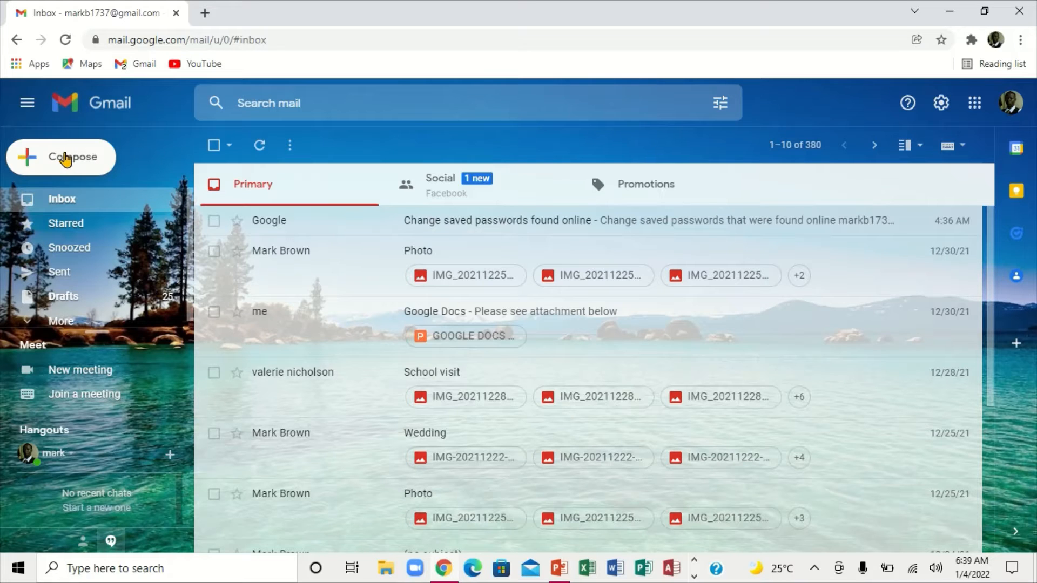
- Start a new email message and expand its compose window to the large view
left_click(67, 159)
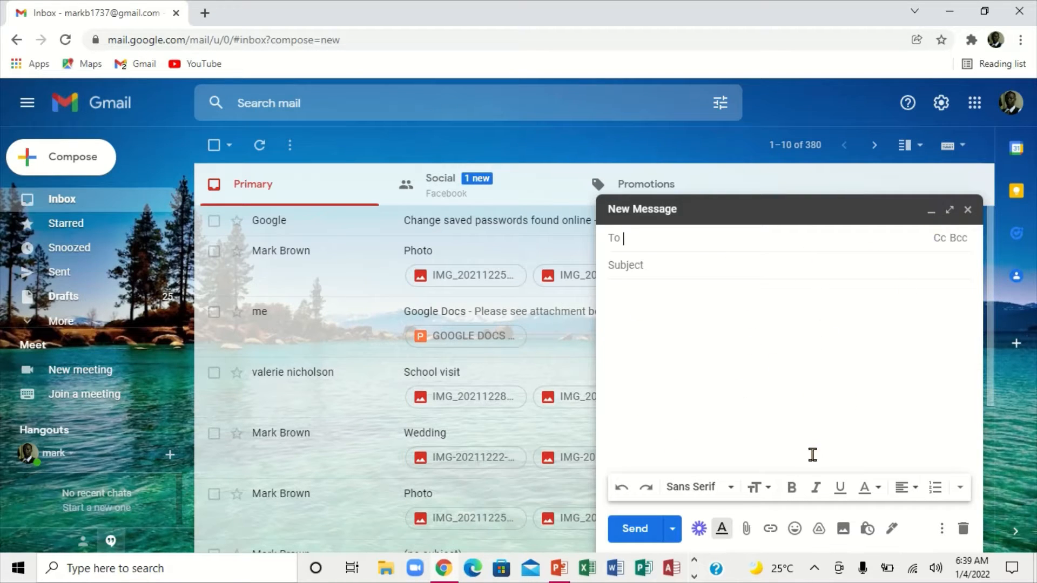
left_click(950, 211)
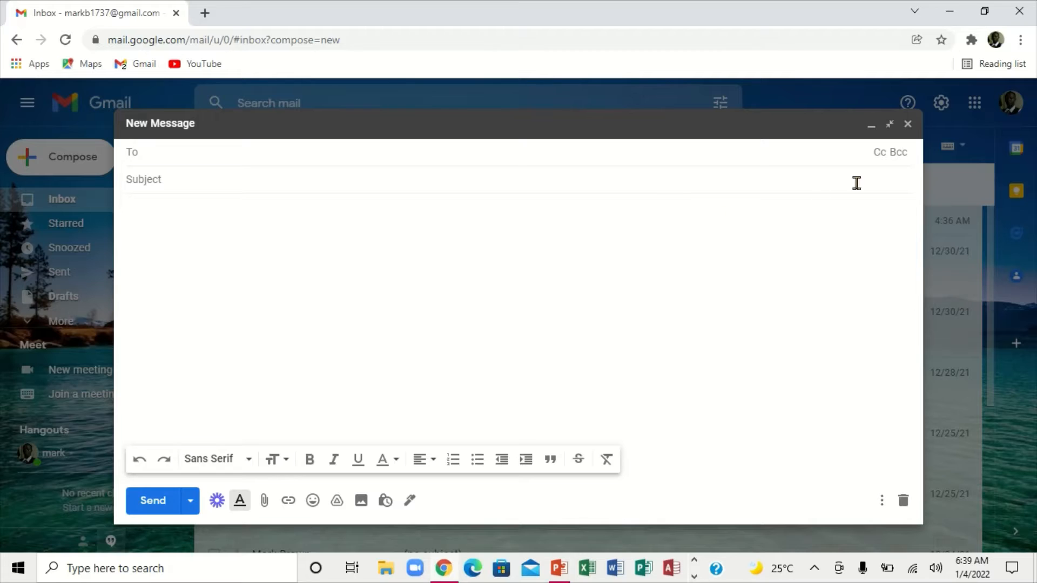
left_click(889, 127)
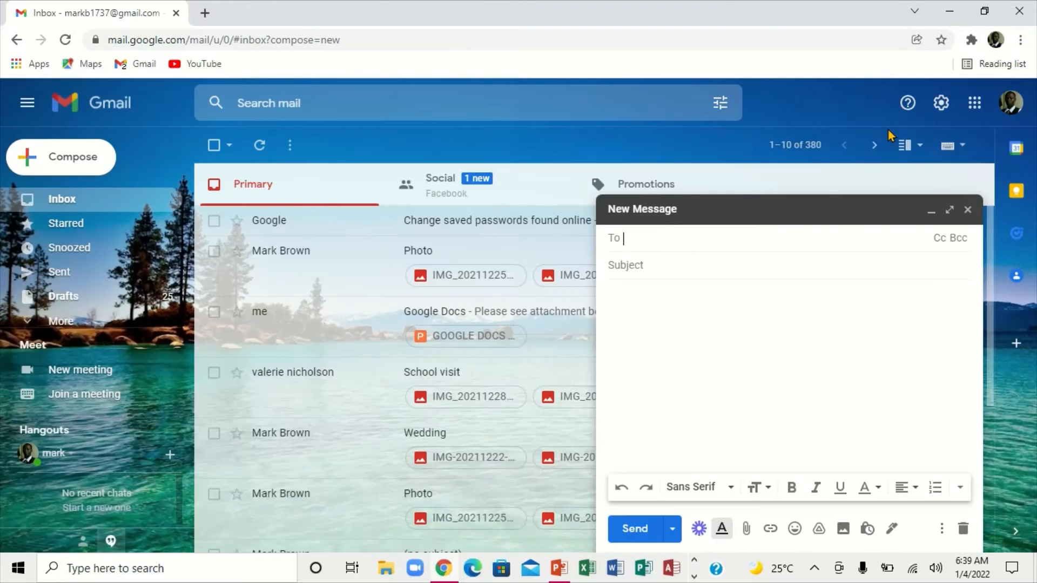
left_click(949, 210)
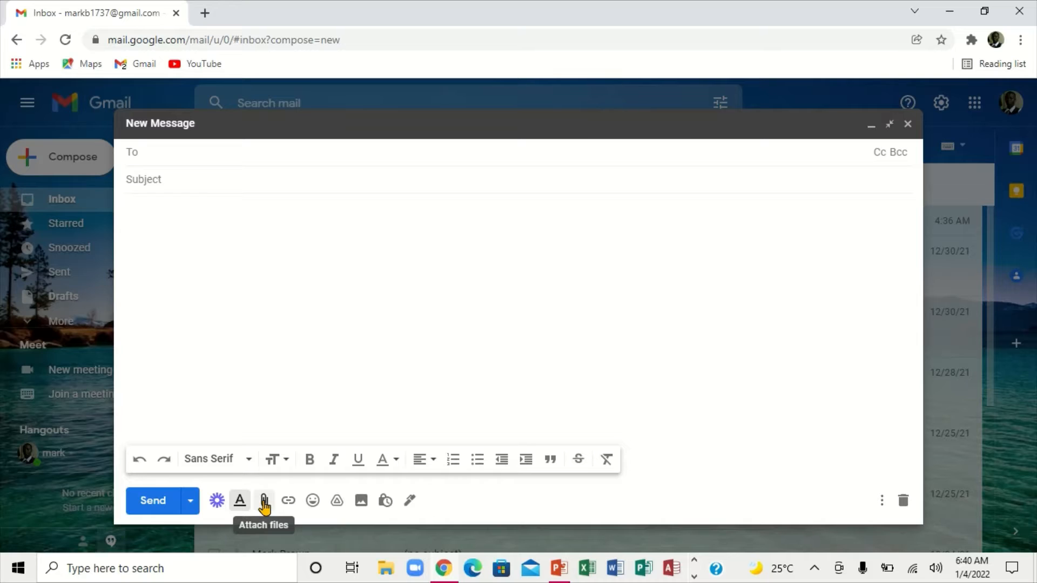
- Attach the Desktop presentation "FUNDAMENTALS OF HARWARE AND SOFTWARE [Autosaved]" to the new message
key("ctrl+plus")
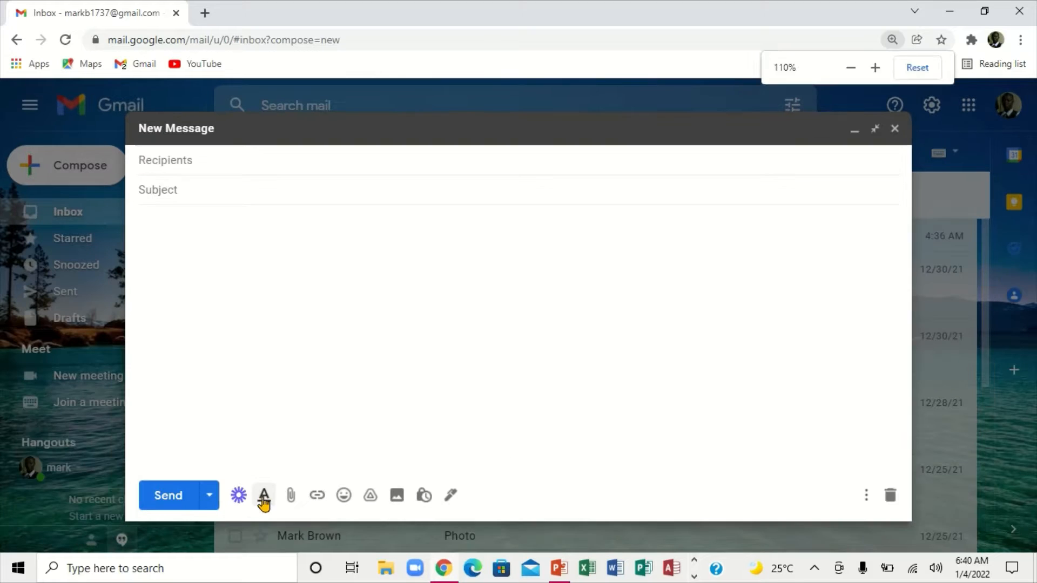
left_click(291, 495)
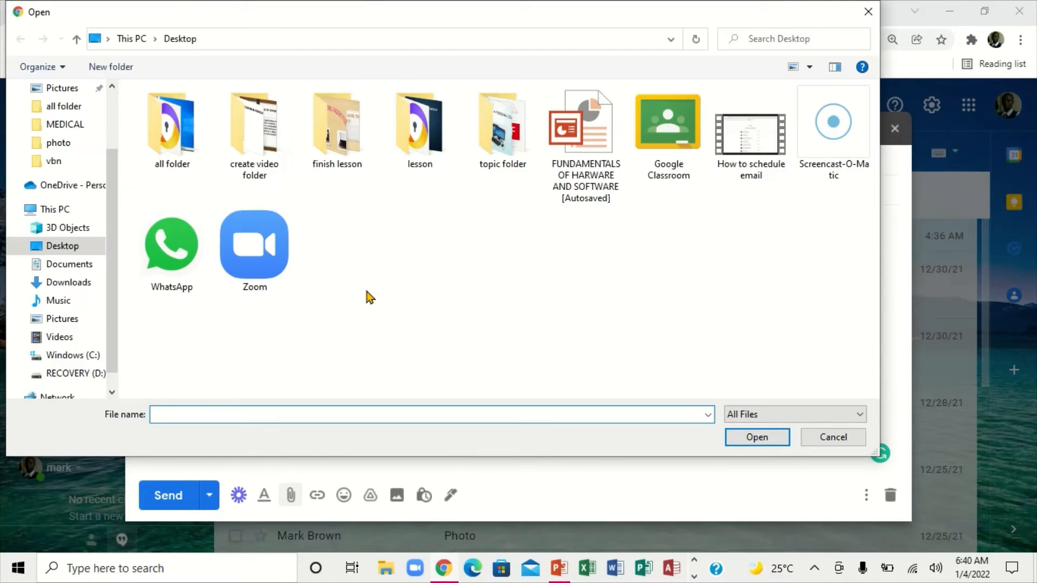
left_click(580, 151)
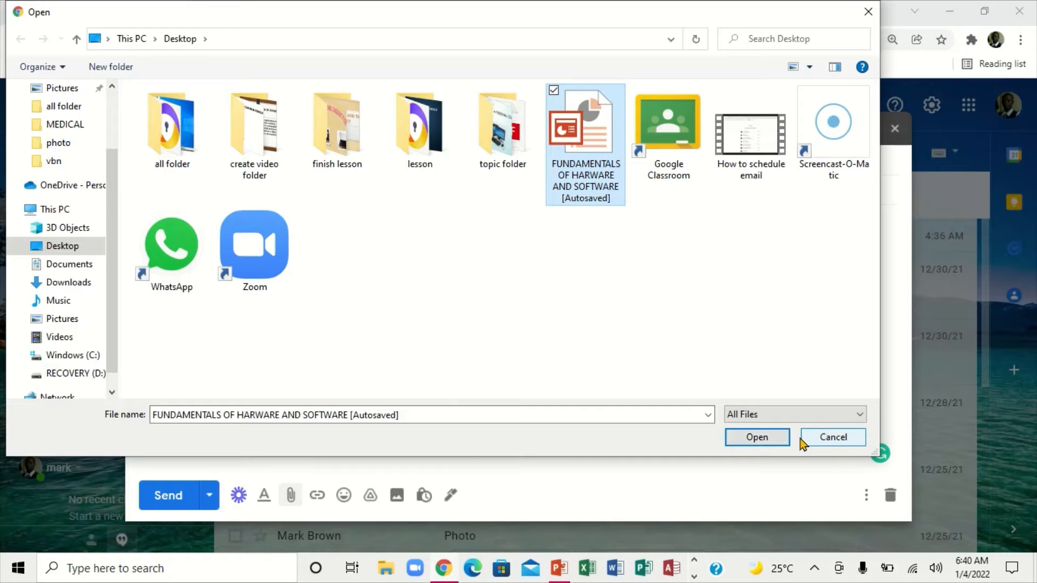
left_click(756, 438)
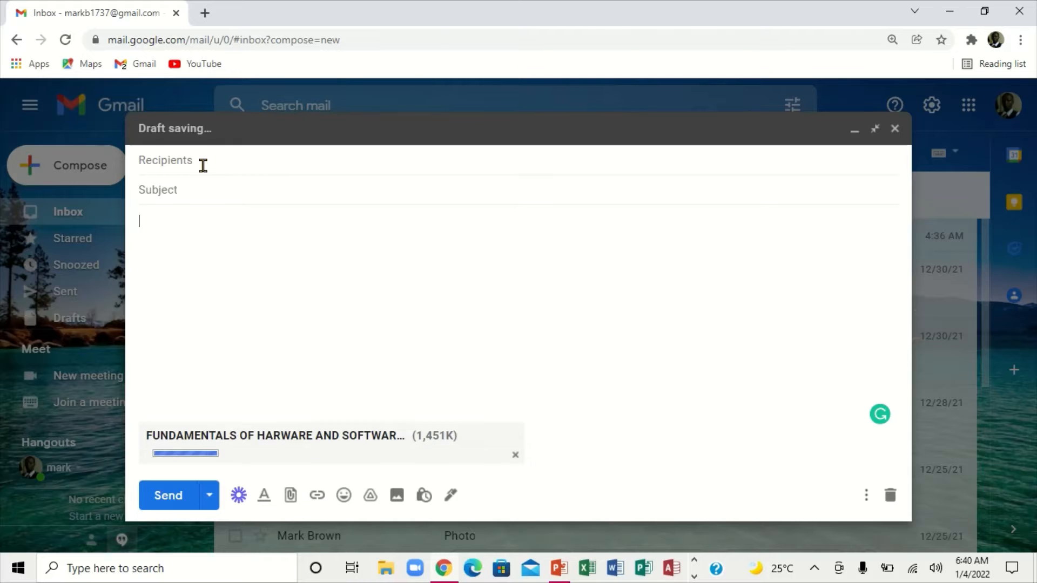
- Address the message to the signed-in account's own e-mail address, chosen from the contact suggestions
left_click(221, 165)
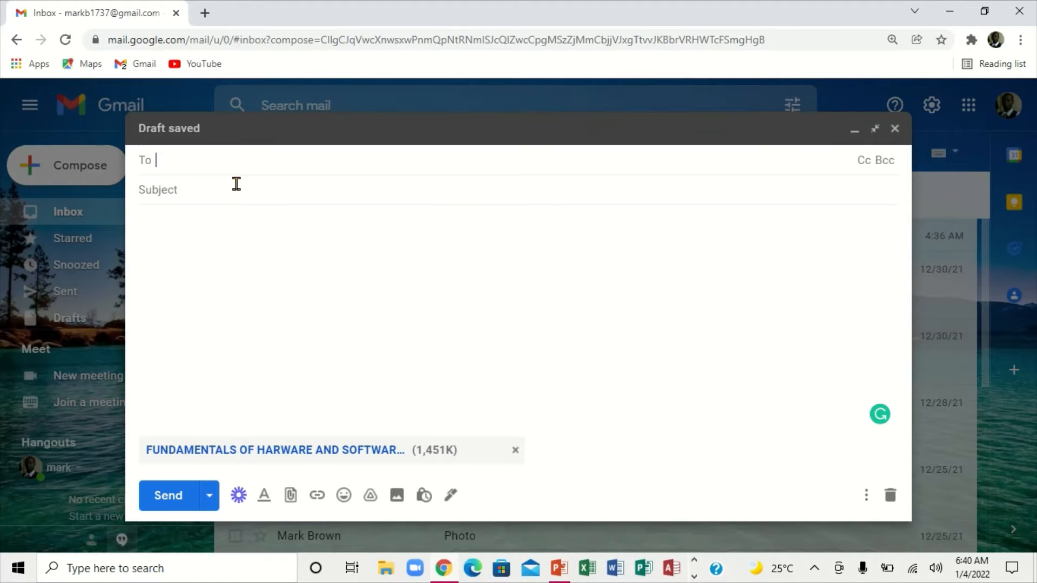
type("m")
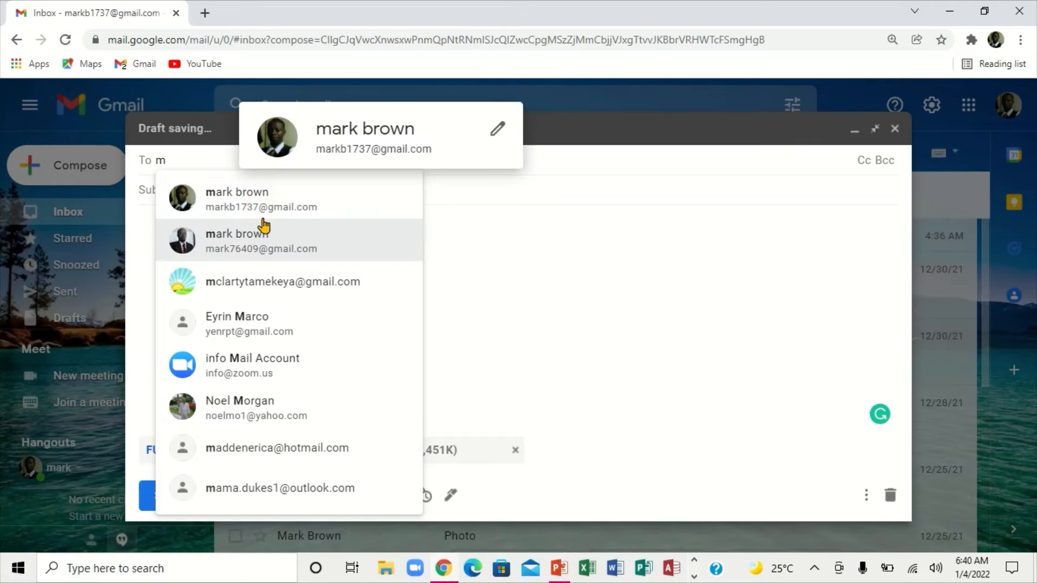
left_click(255, 204)
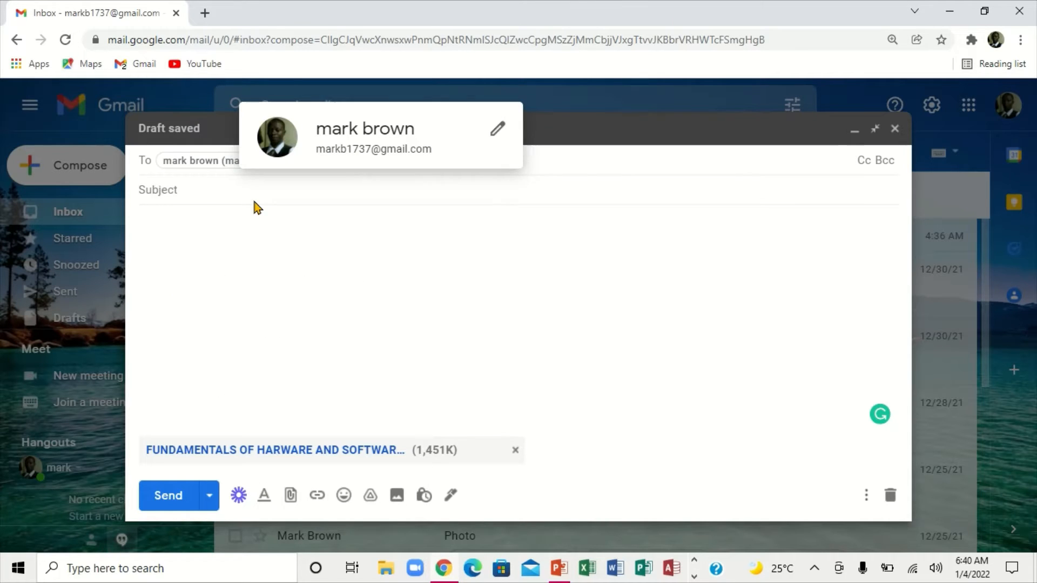
- Enter the subject "fundamentals of hardware", correcting the spelling of "fundamentals" with the suggested replacement
left_click(207, 187)
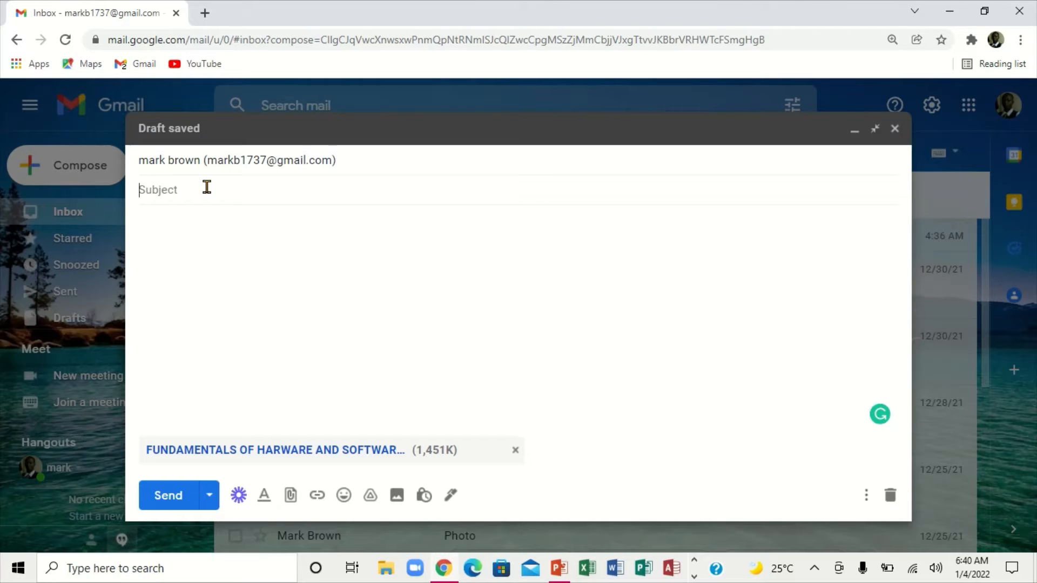
type("fundame")
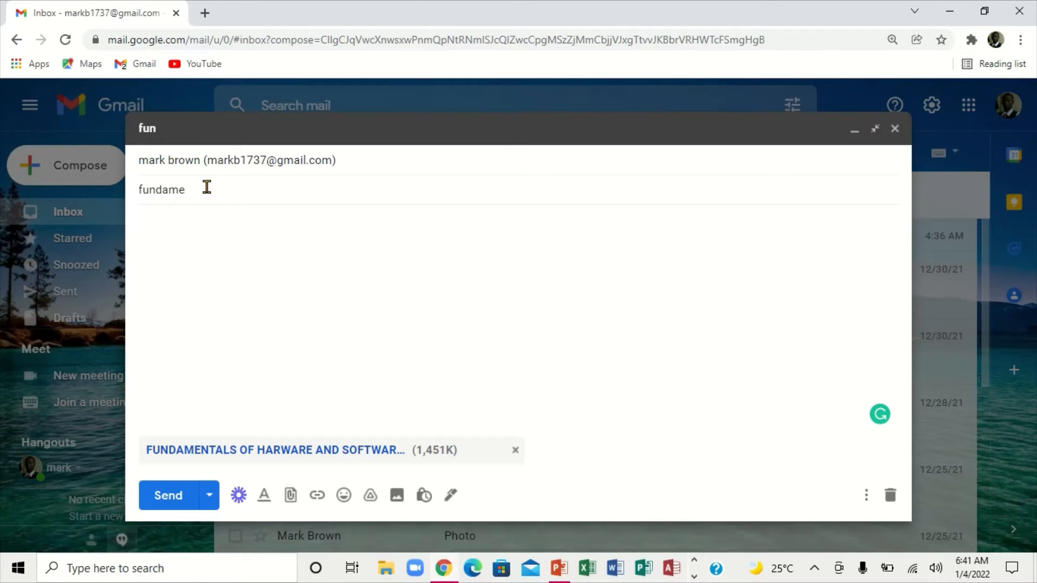
type("tal")
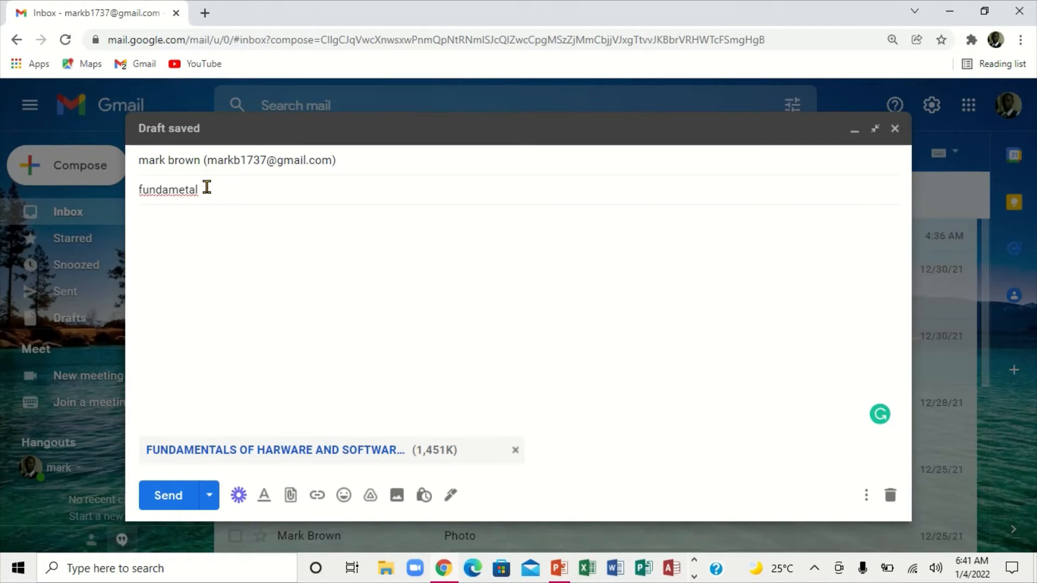
type("s of hardware")
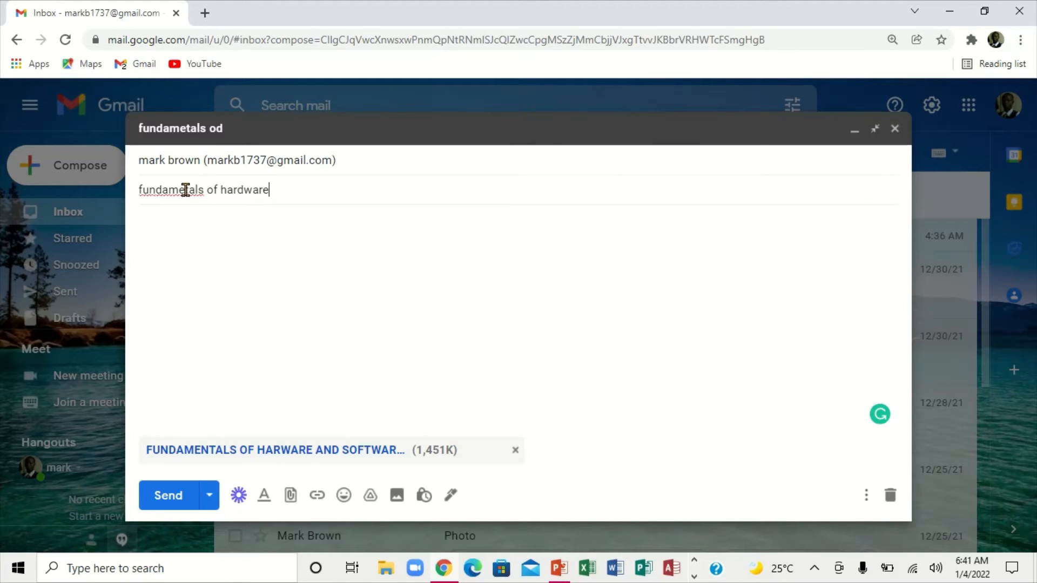
double_click(184, 189)
right_click(185, 191)
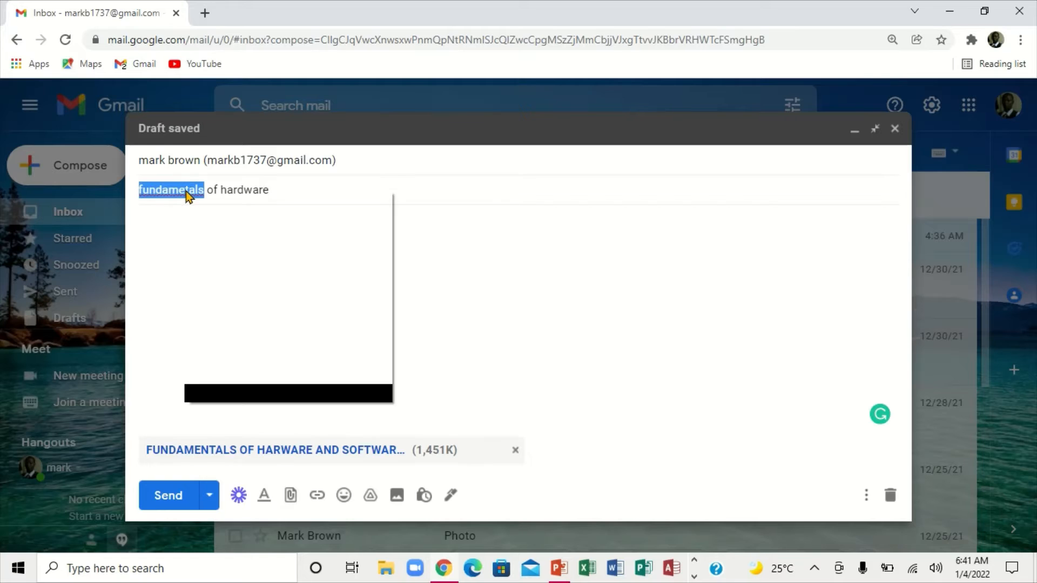
left_click(210, 208)
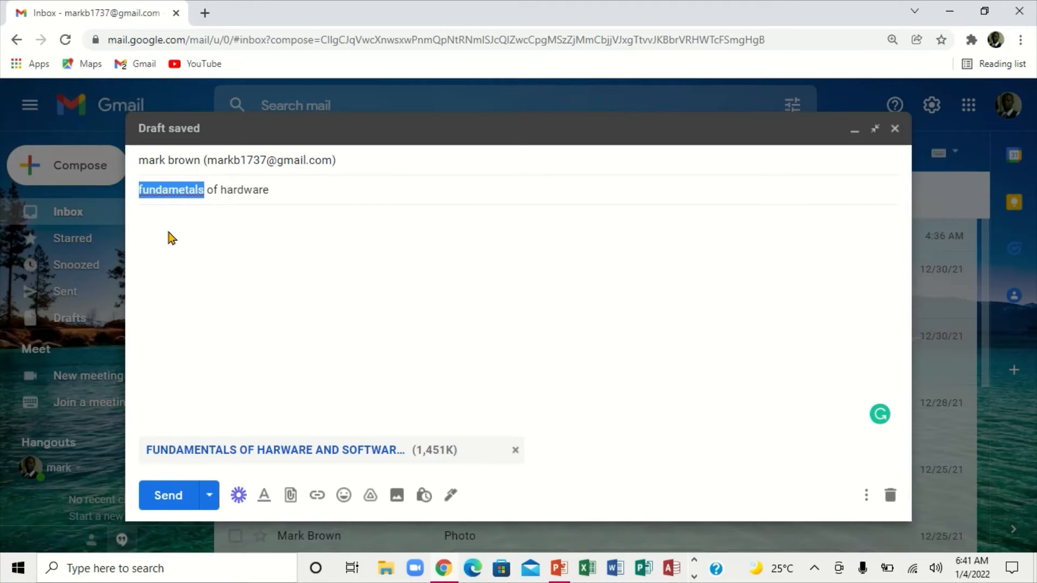
left_click(282, 236)
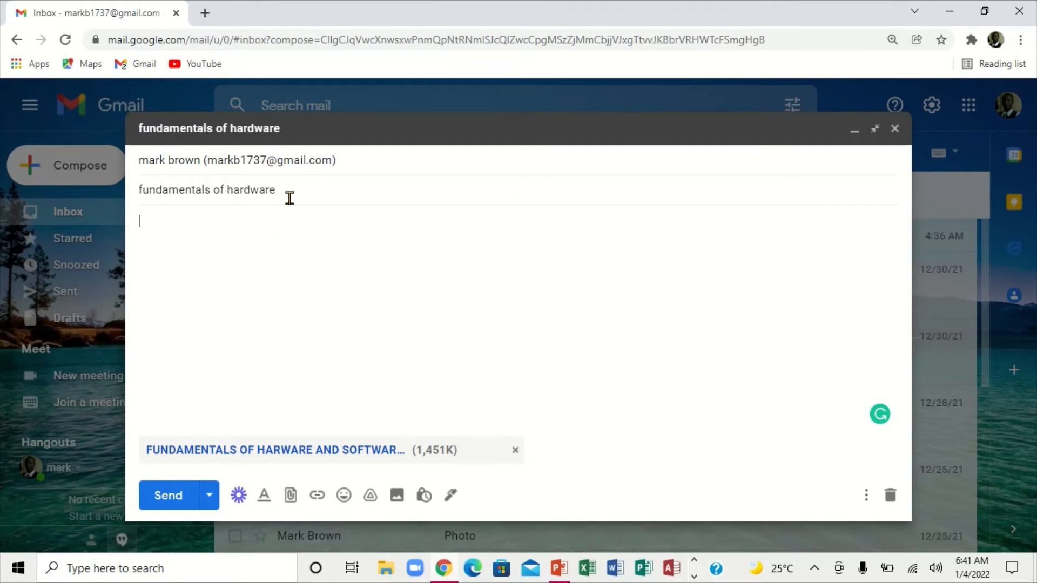
- Write "See file below" in the message body
left_click_drag(290, 199, 159, 234)
left_click(158, 234)
type("See file below")
- Format the body text "See file below" in Large size, magenta text color and bold
left_click_drag(207, 221, 137, 218)
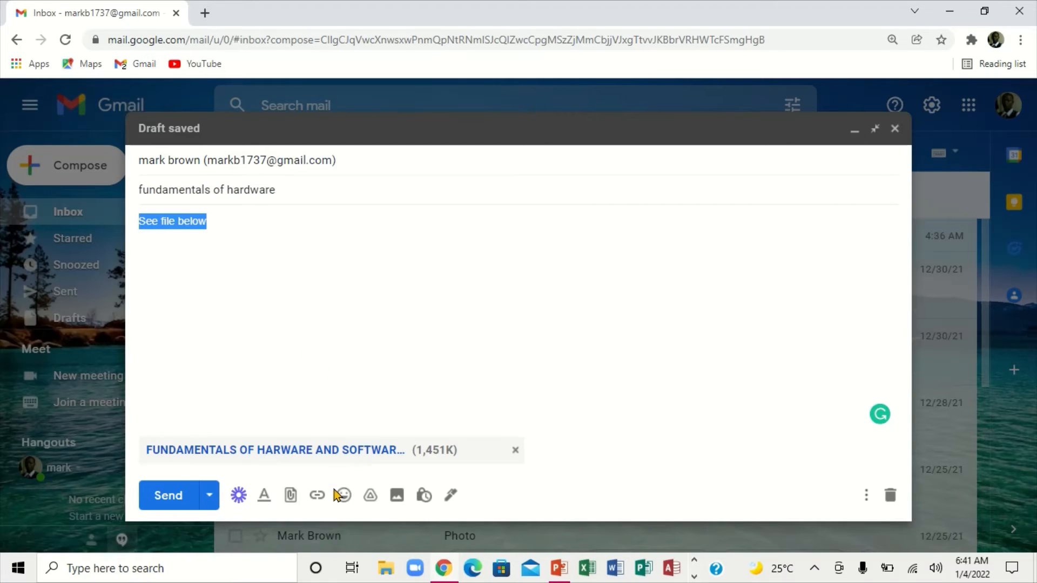
left_click(263, 496)
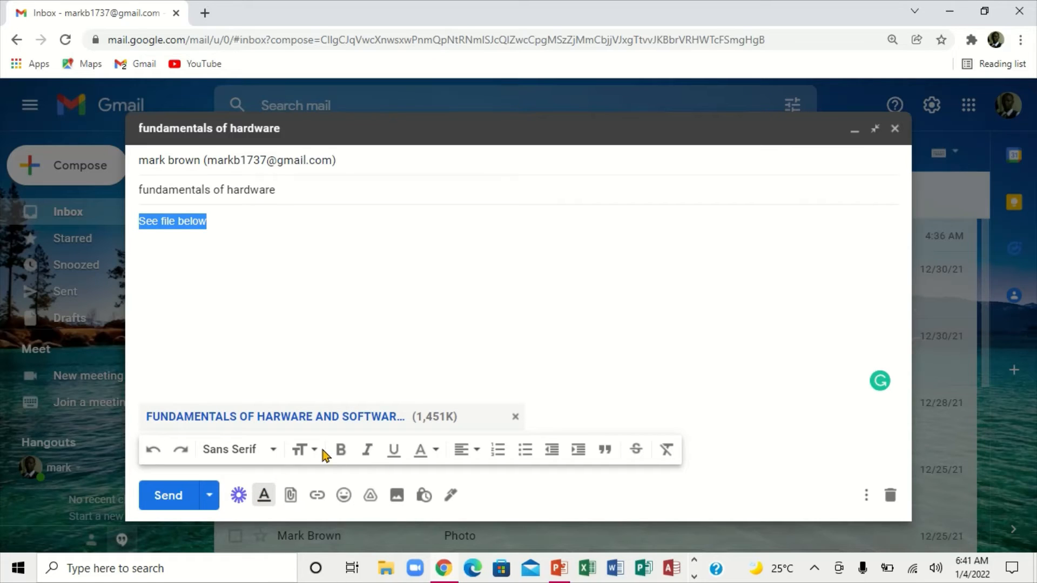
left_click(306, 453)
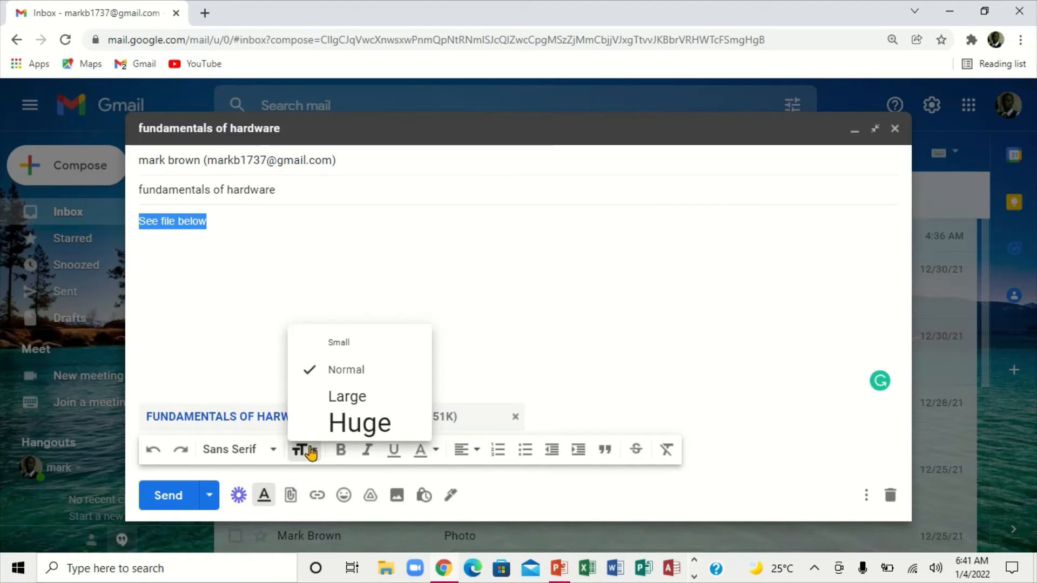
left_click(348, 398)
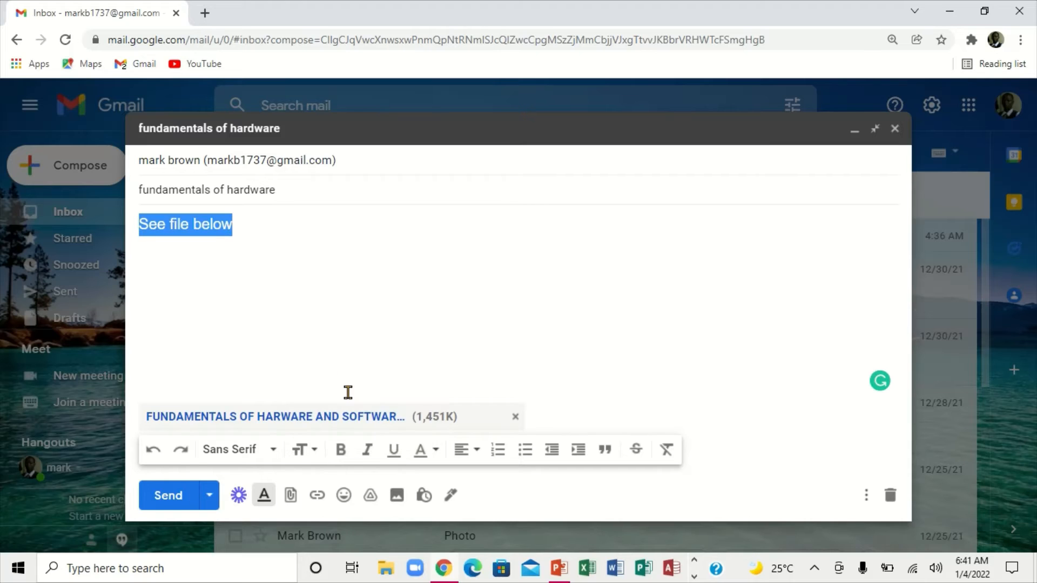
left_click(435, 451)
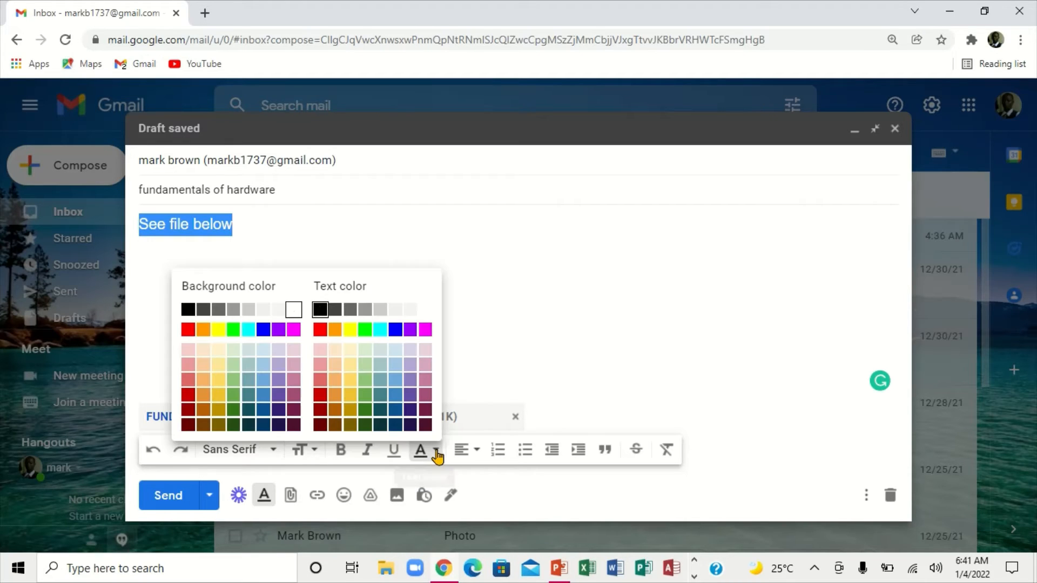
left_click(426, 330)
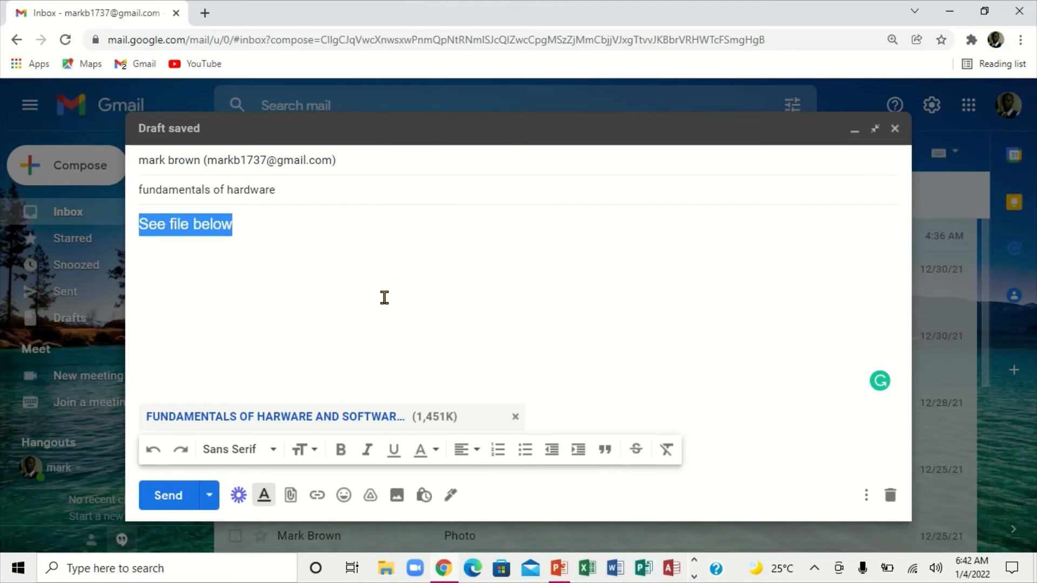
left_click(341, 449)
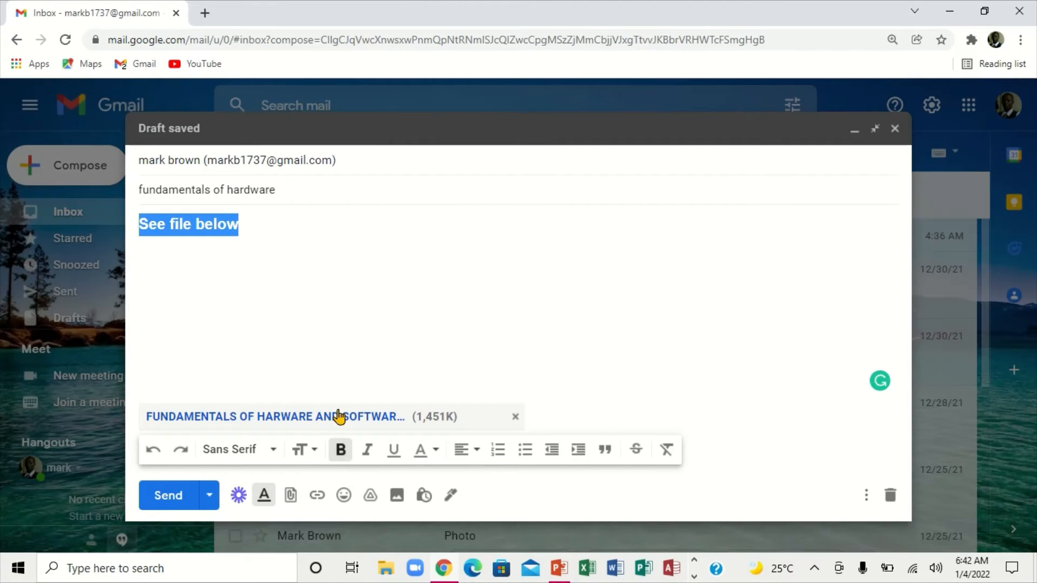
left_click(319, 304)
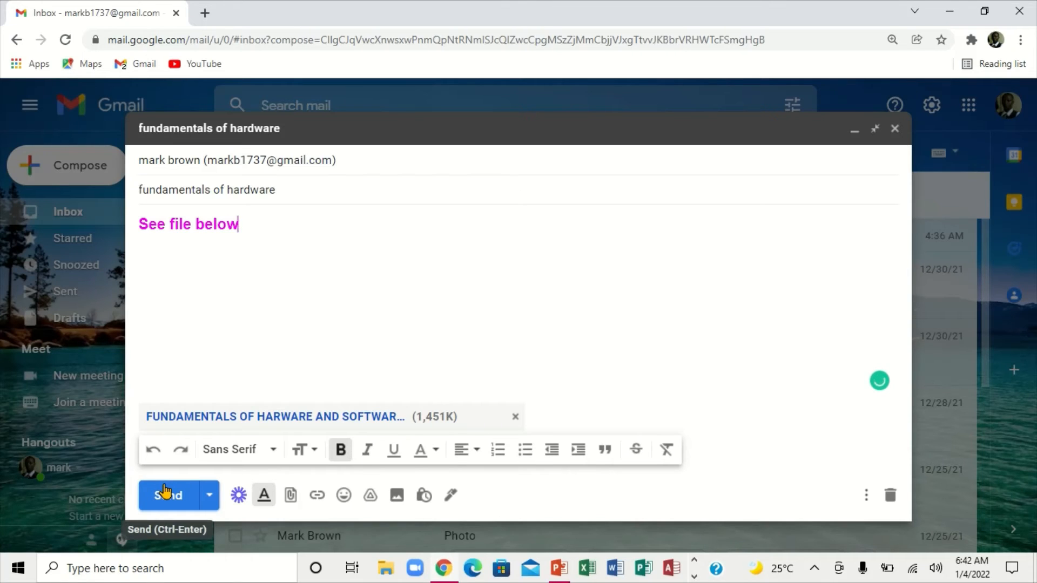
- Open the custom date and time picker for scheduling the message's sending
key("ctrl+plus")
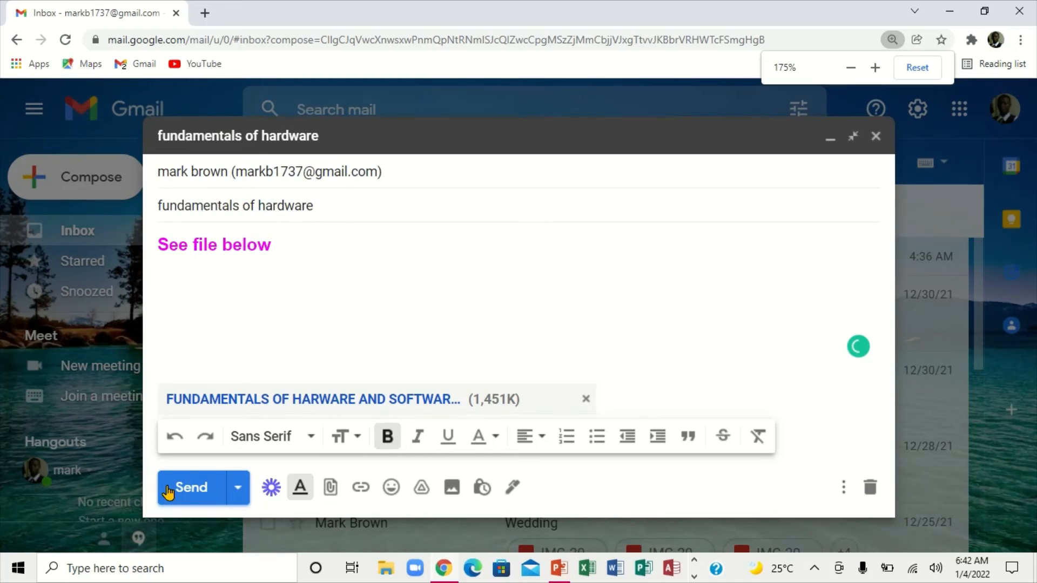
key("ctrl+plus")
key("ctrl+plus")
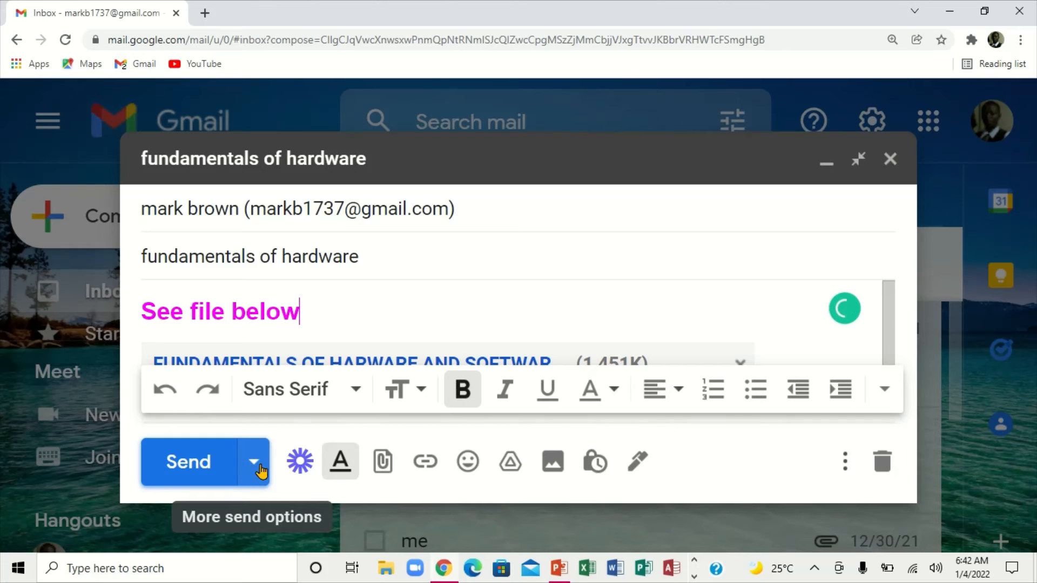
left_click(254, 463)
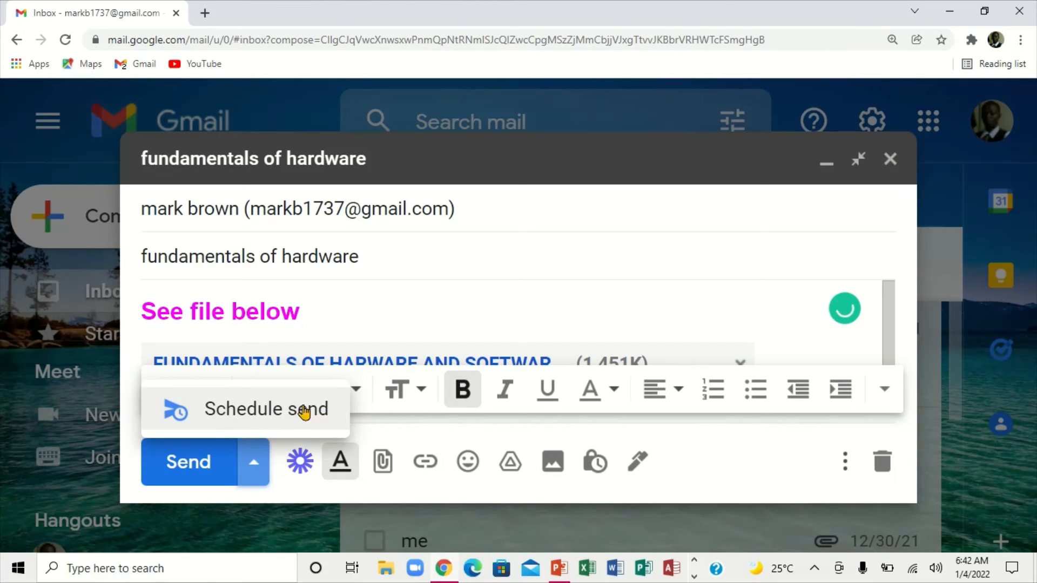
left_click(276, 409)
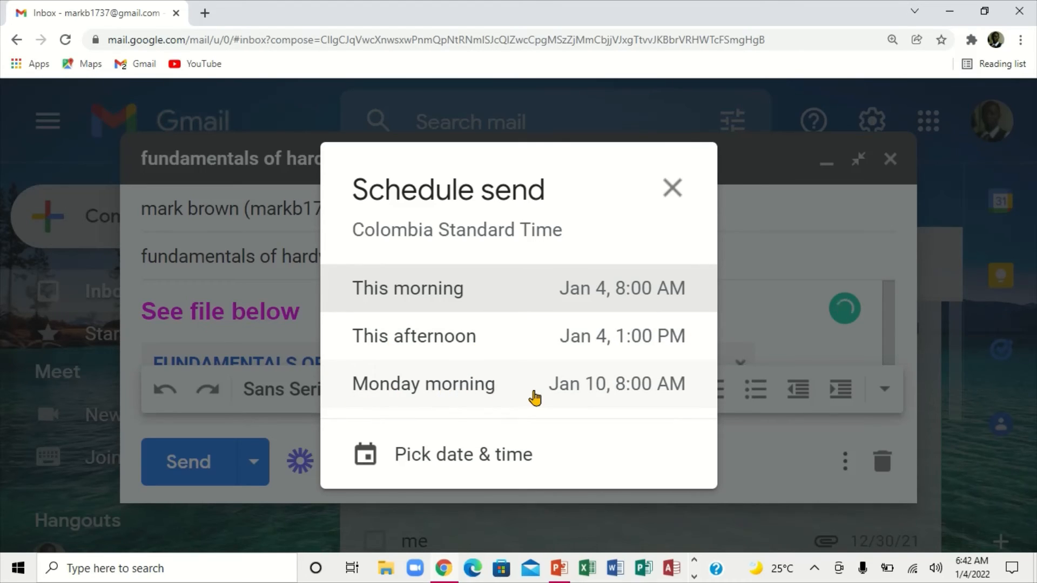
left_click(427, 460)
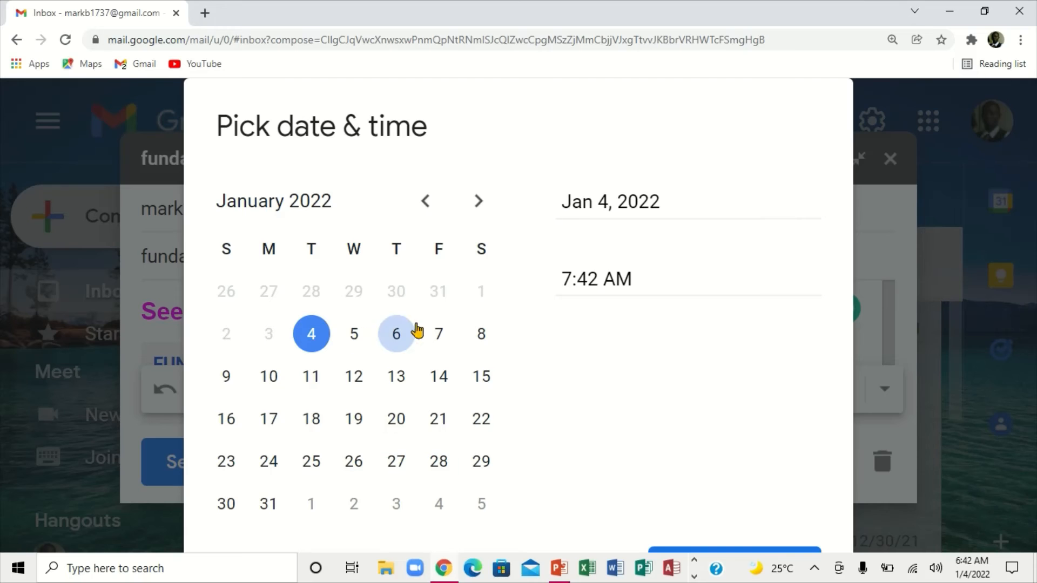
- Schedule the message's sending for Jan 5, 2022, keeping the offered time of 7:42 AM
left_click(355, 330)
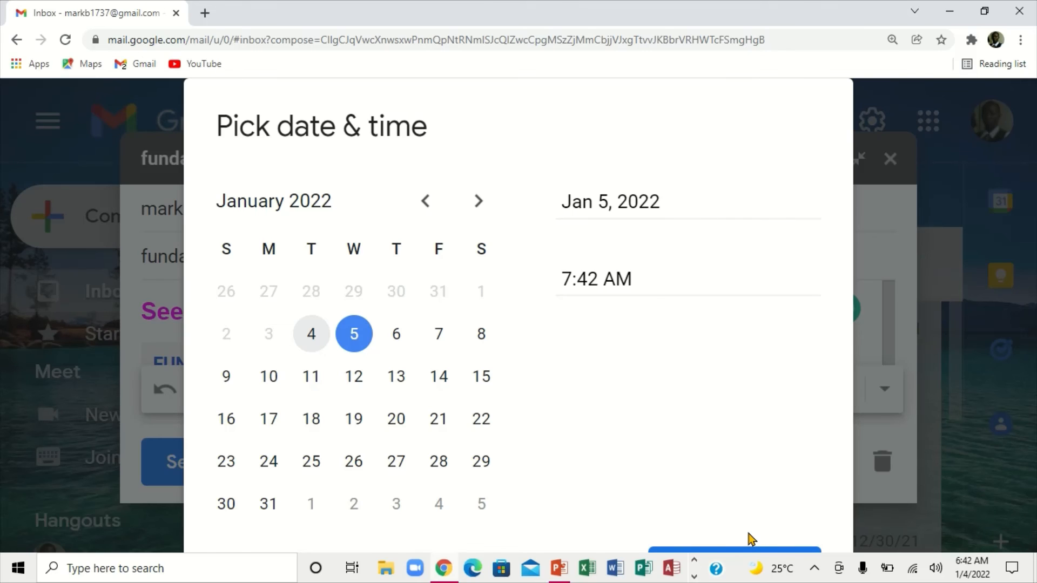
key("ctrl+minus")
key("ctrl+minus")
key("ctrl+minus")
key("ctrl+minus")
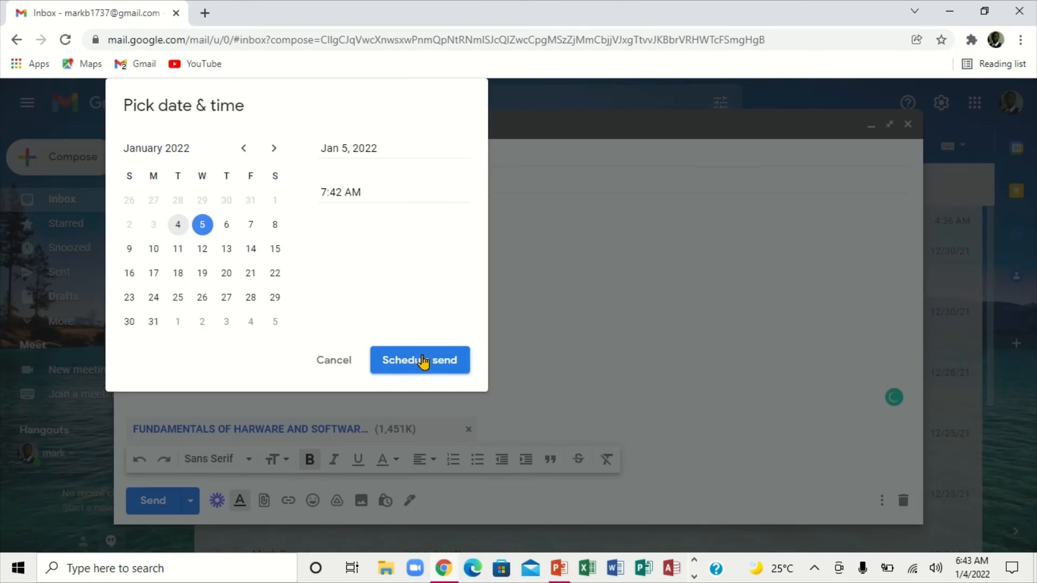
left_click(413, 362)
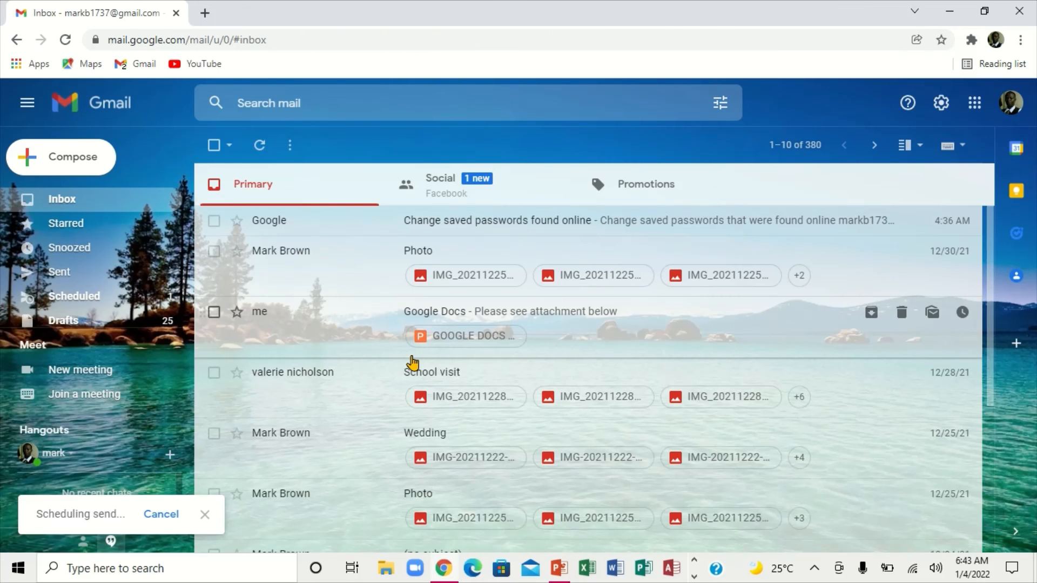
- Open the Scheduled folder to check the scheduled message
key("ctrl+plus")
key("ctrl+plus")
key("ctrl+plus")
key("ctrl+plus")
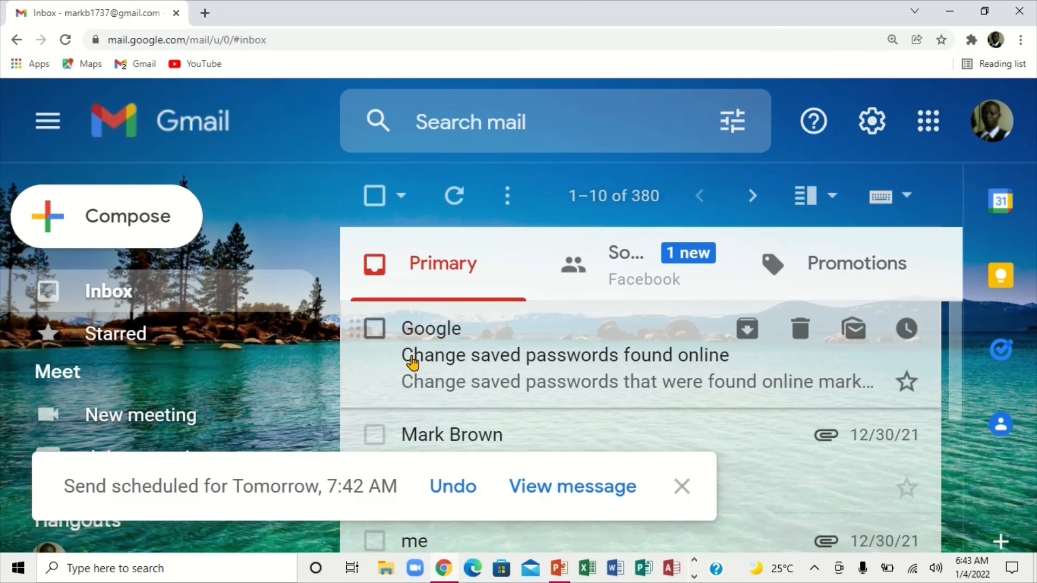
key("ctrl+minus")
key("ctrl+minus")
key("ctrl+minus")
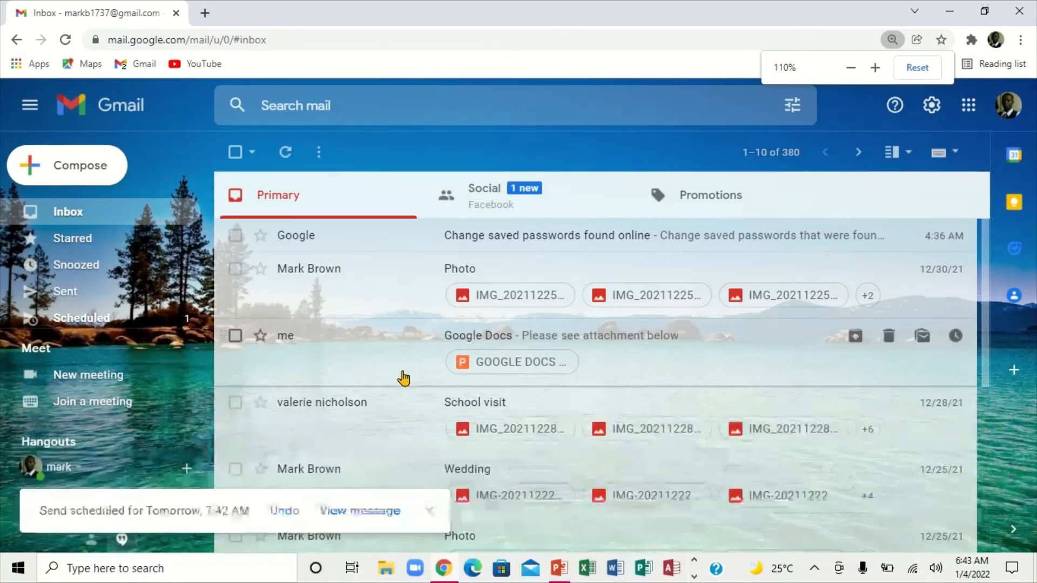
left_click(65, 320)
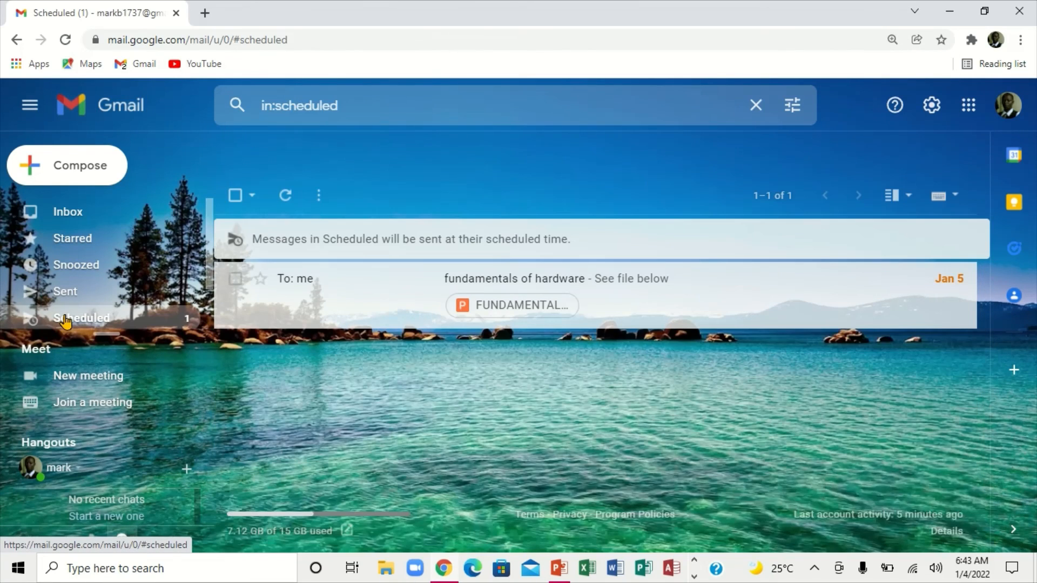